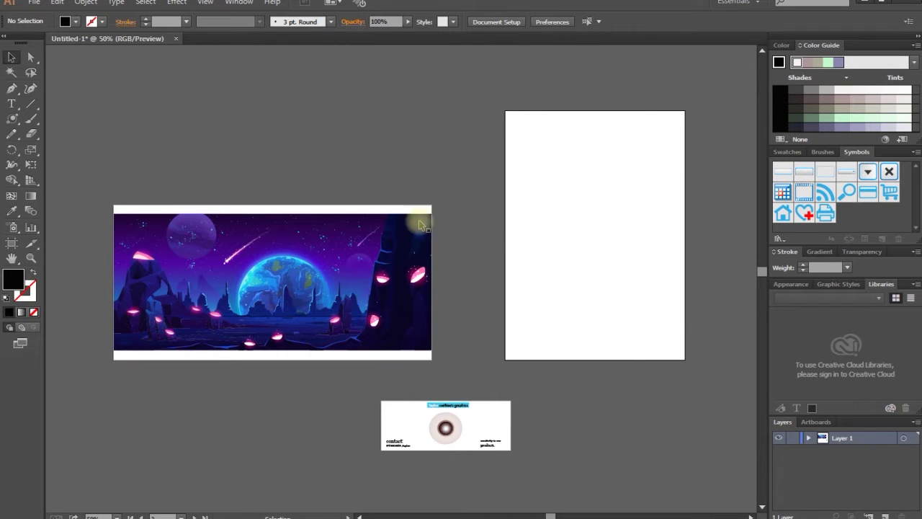
# Open the View menu to reach the fit-artboard options
pyautogui.click(206, 3)
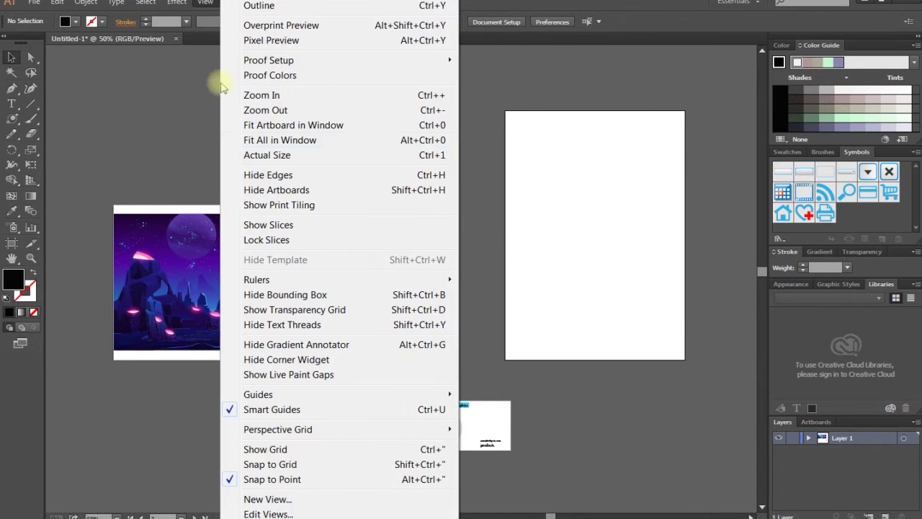
# Fit the current artboard in the window, then fit all artboards in the window
pyautogui.click(323, 127)
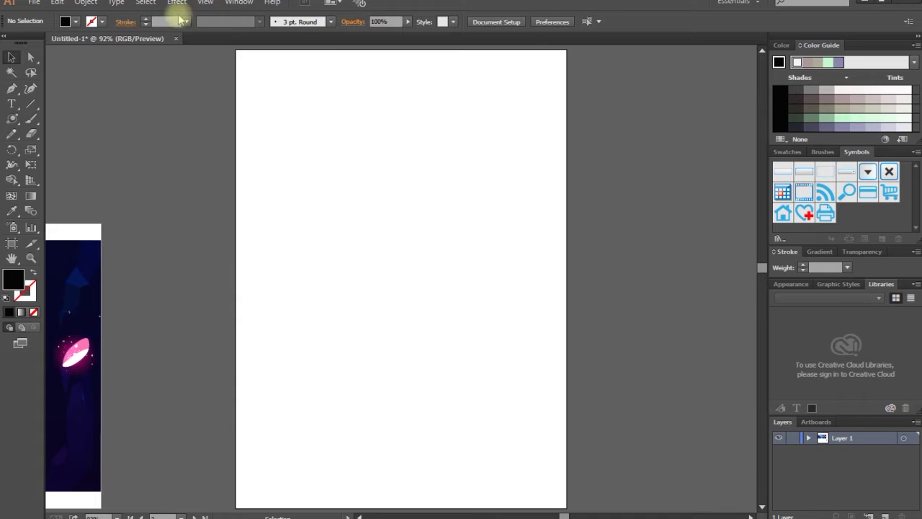
pyautogui.click(206, 5)
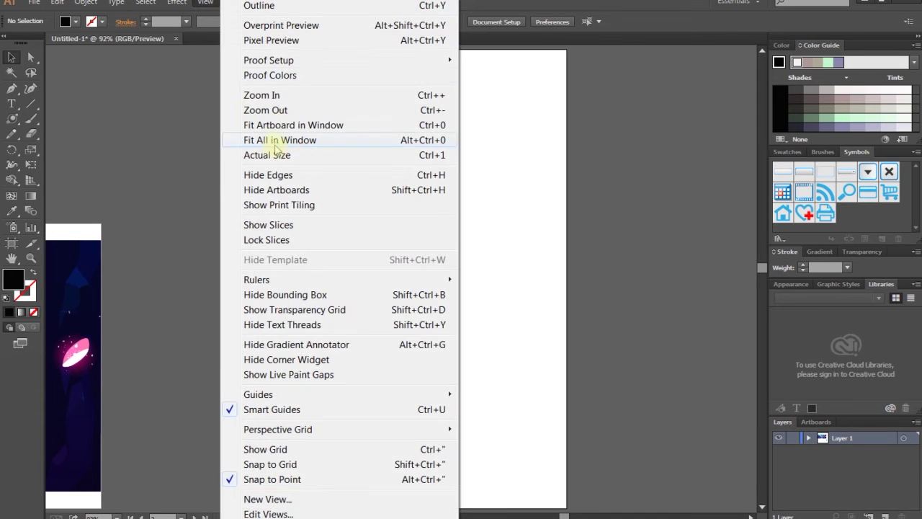
pyautogui.click(329, 147)
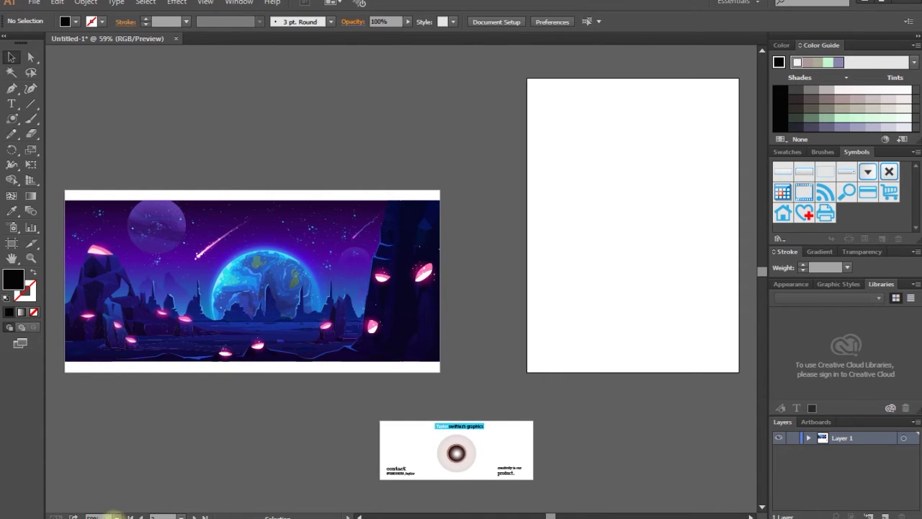
# Change the status-bar zoom to Fit On Screen, then 600%, then 12.5%
pyautogui.click(116, 517)
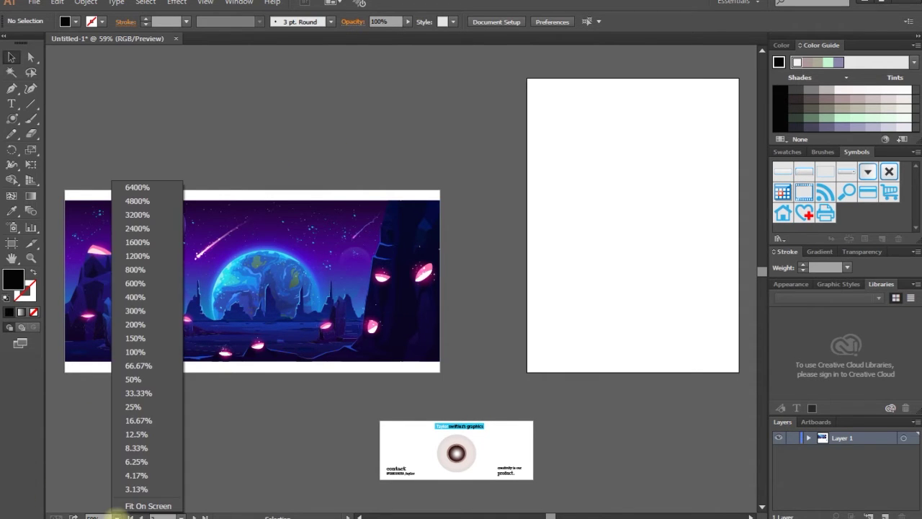
pyautogui.click(157, 506)
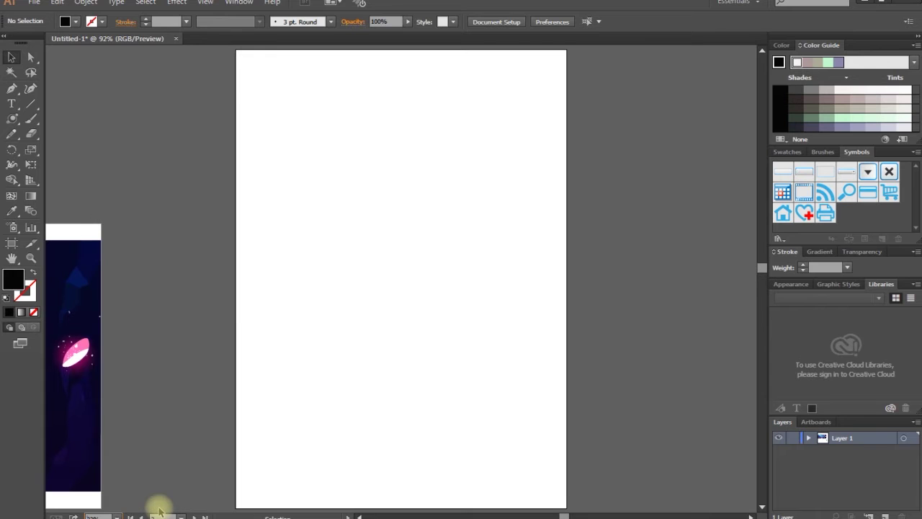
pyautogui.click(116, 517)
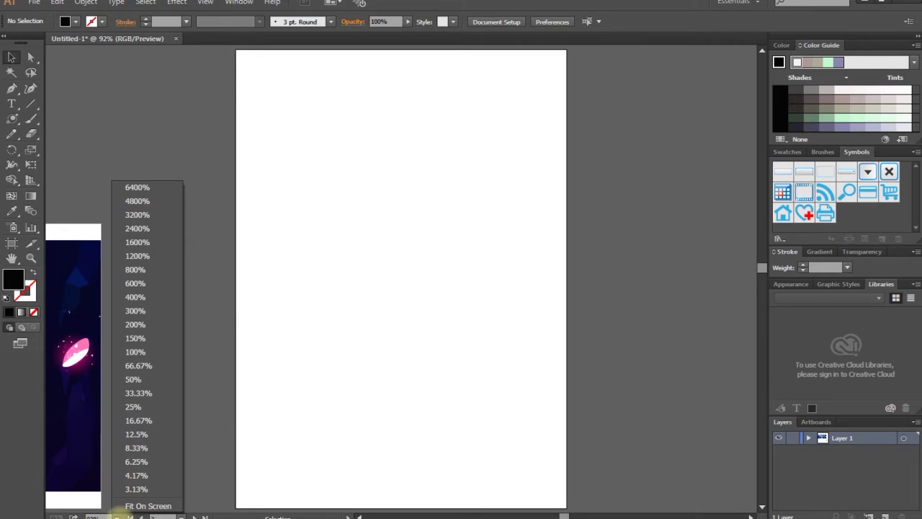
pyautogui.click(135, 283)
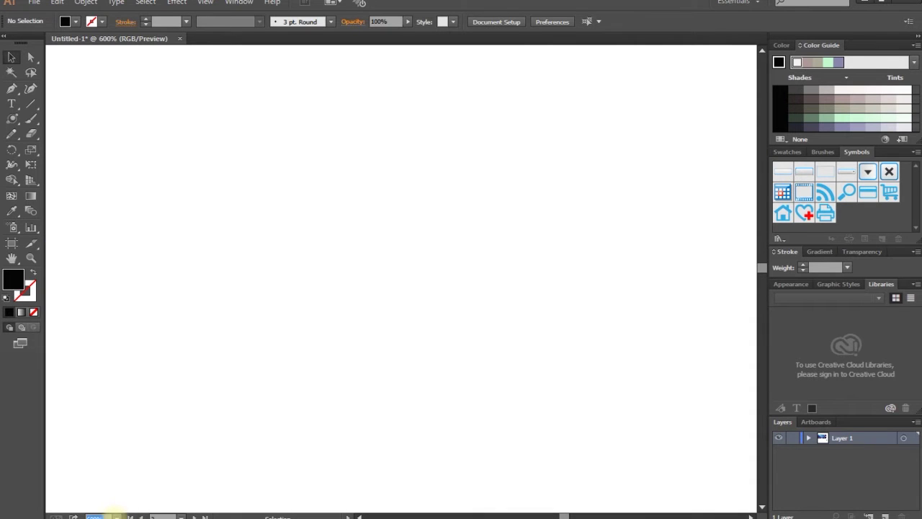
pyautogui.click(116, 516)
pyautogui.click(147, 437)
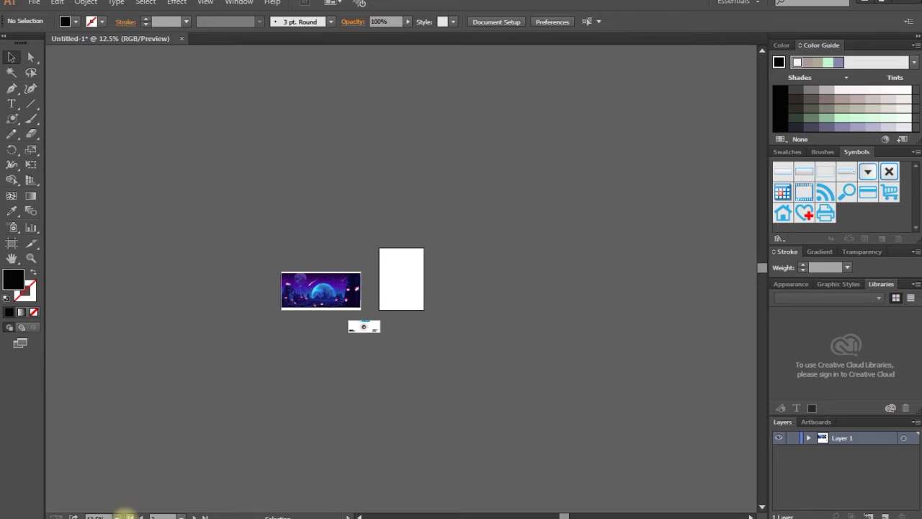
# Fit all three artboards in the window using View > Fit All in Window
pyautogui.click(116, 516)
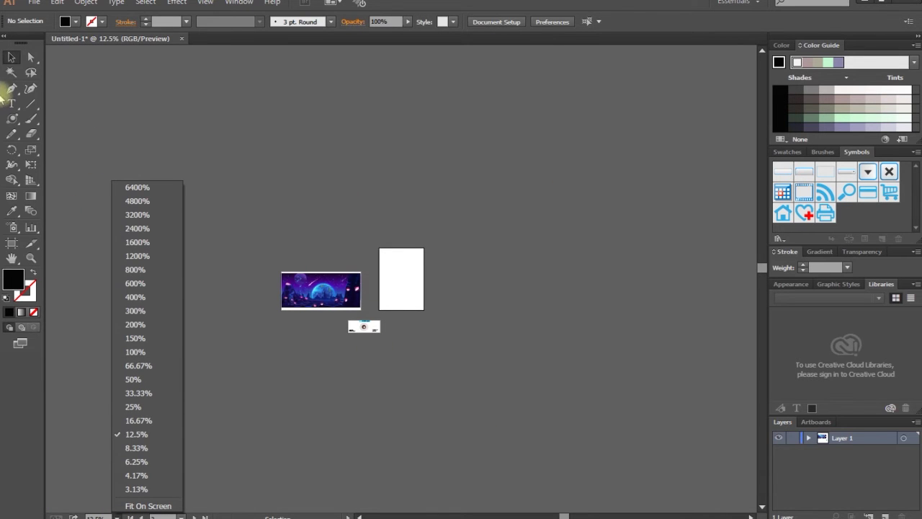
pyautogui.click(207, 4)
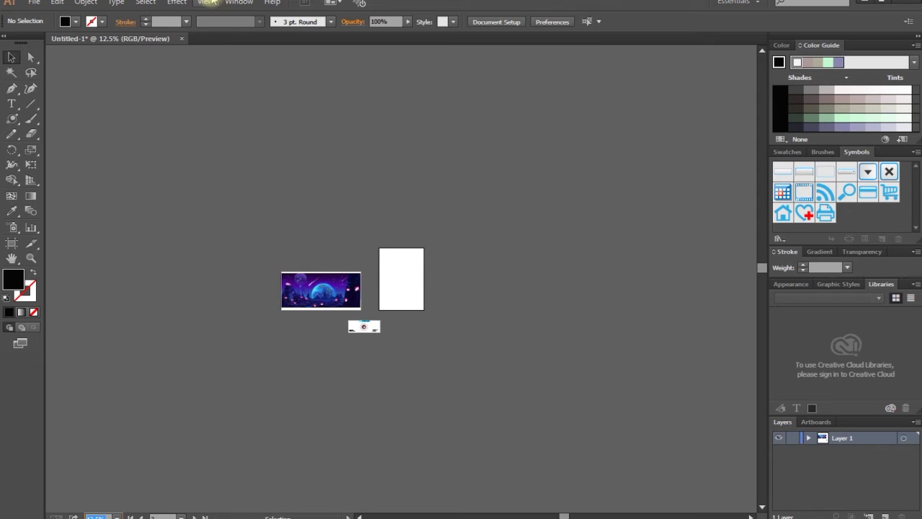
pyautogui.click(207, 3)
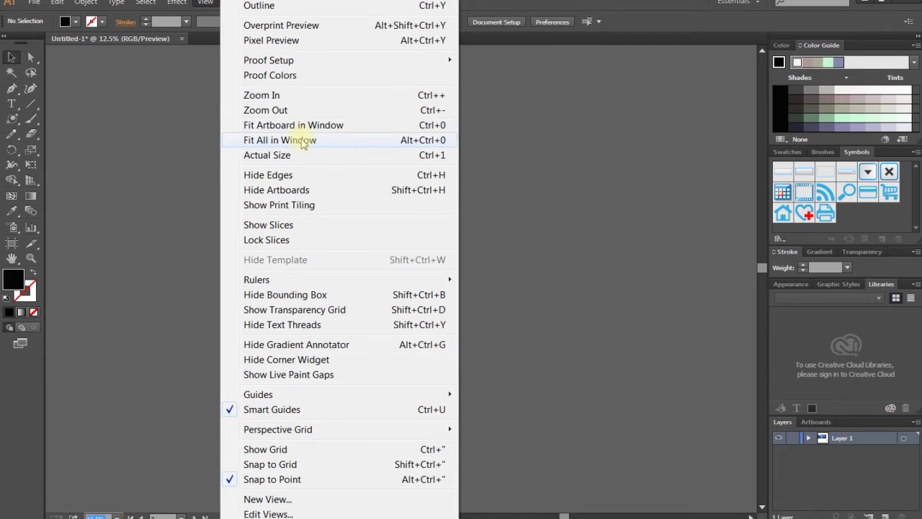
pyautogui.click(301, 141)
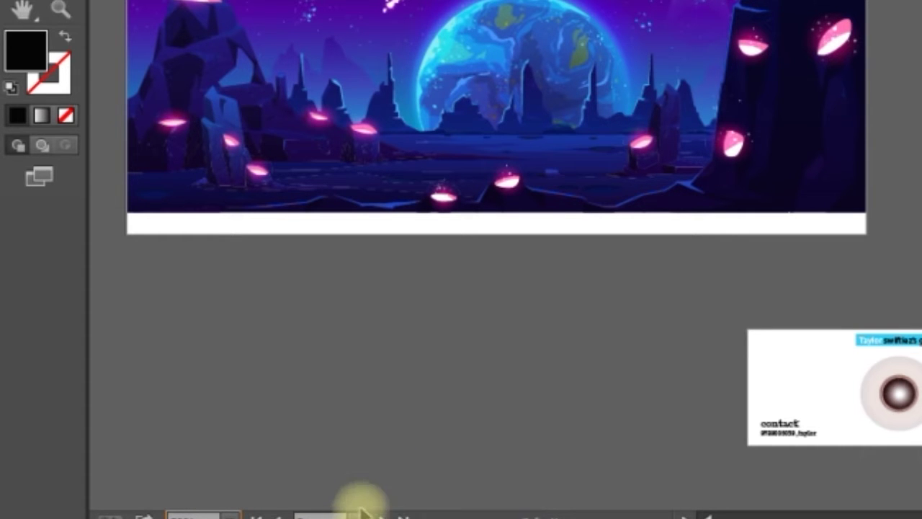
pyautogui.click(355, 512)
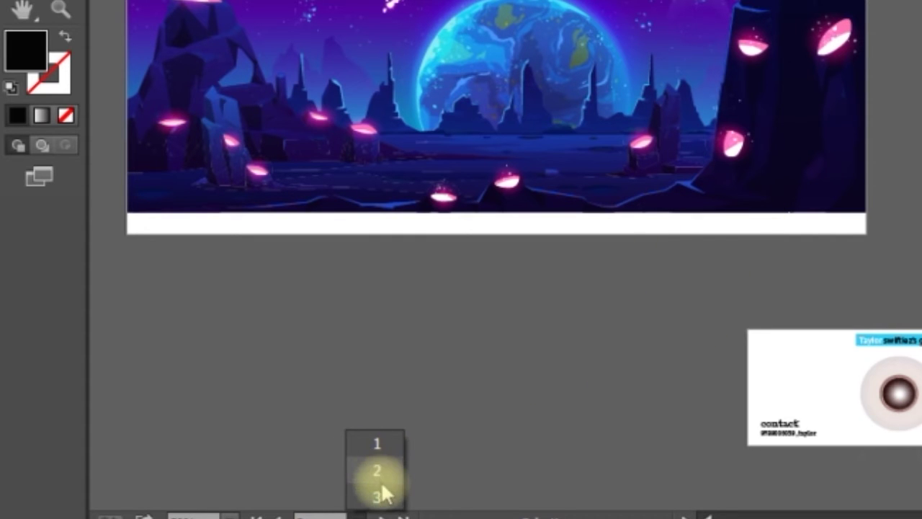
pyautogui.click(375, 445)
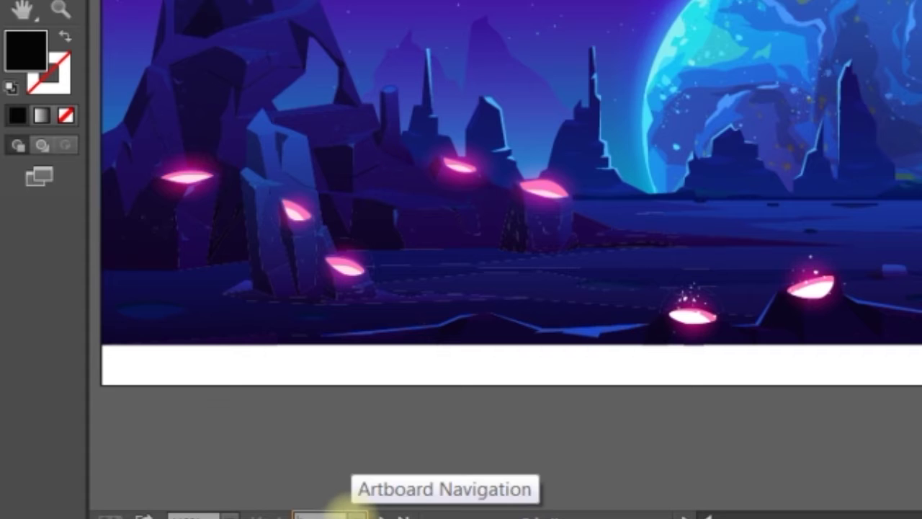
pyautogui.click(352, 513)
pyautogui.click(375, 496)
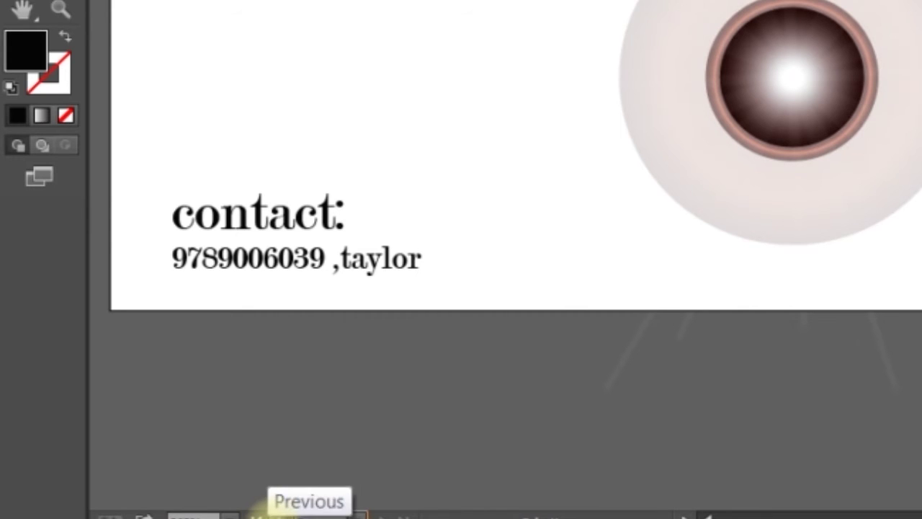
pyautogui.click(275, 513)
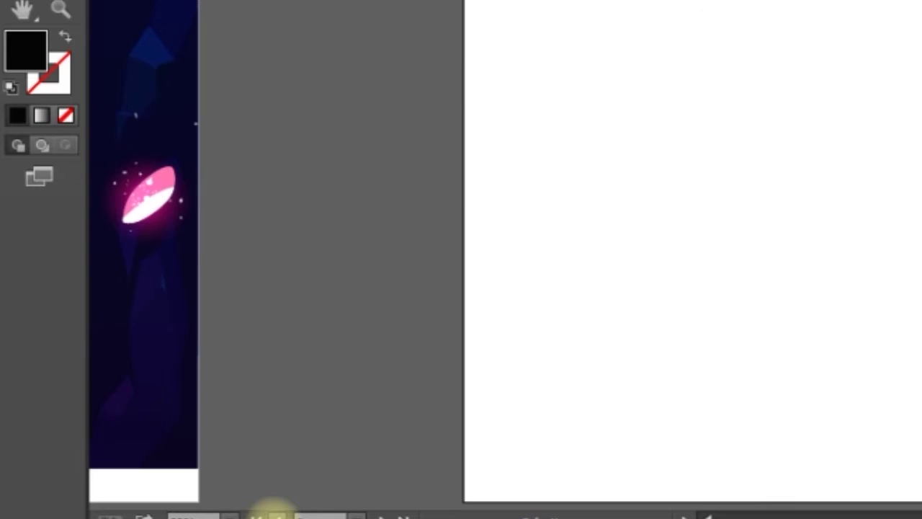
pyautogui.click(277, 513)
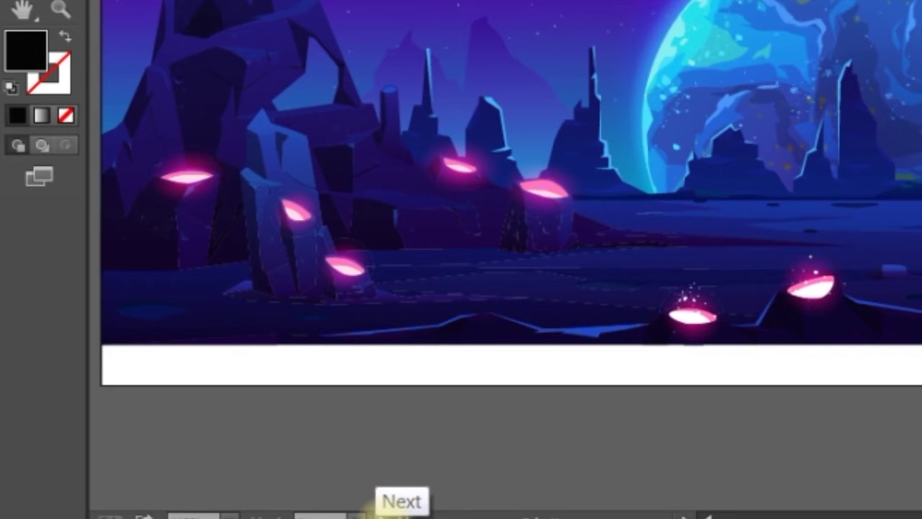
pyautogui.click(381, 513)
pyautogui.click(382, 513)
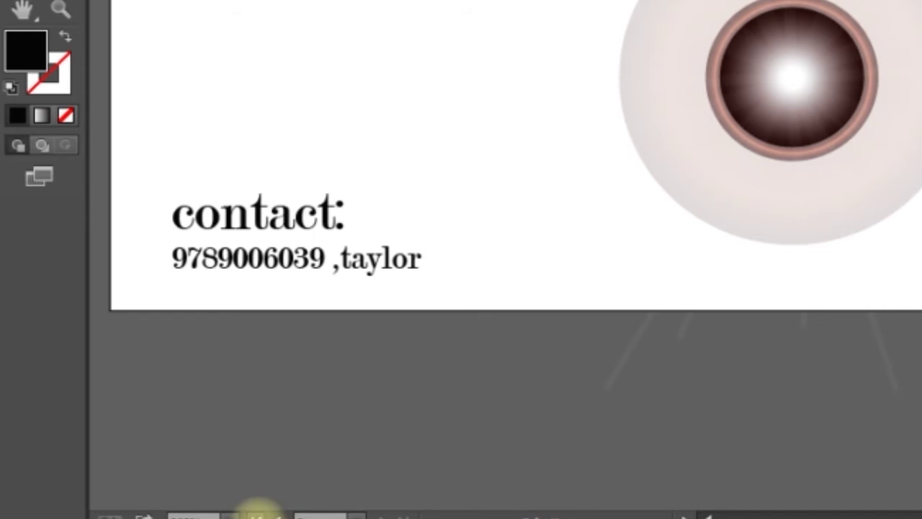
pyautogui.click(256, 513)
pyautogui.click(396, 513)
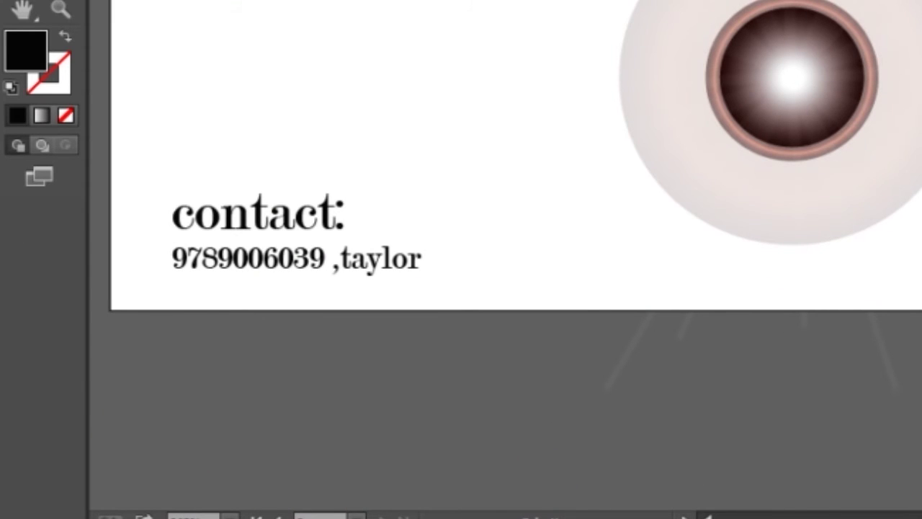
pyautogui.click(617, 3)
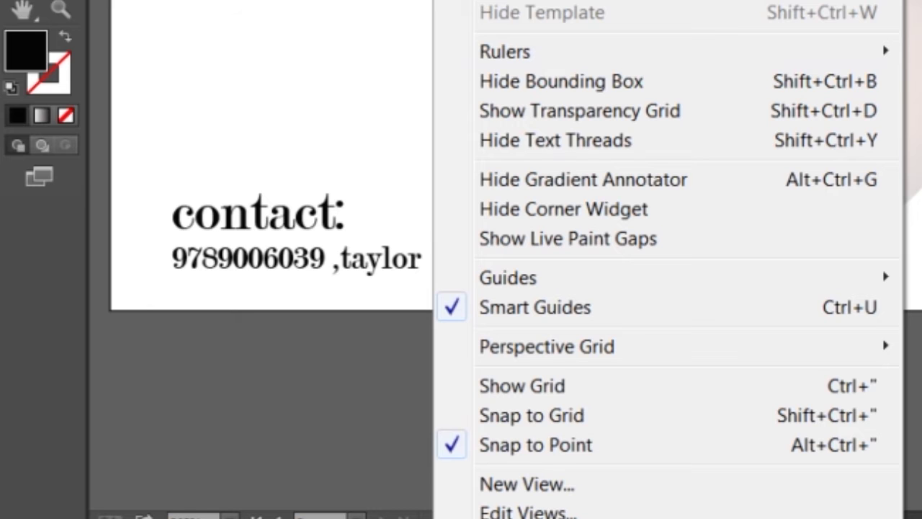
pyautogui.click(708, 28)
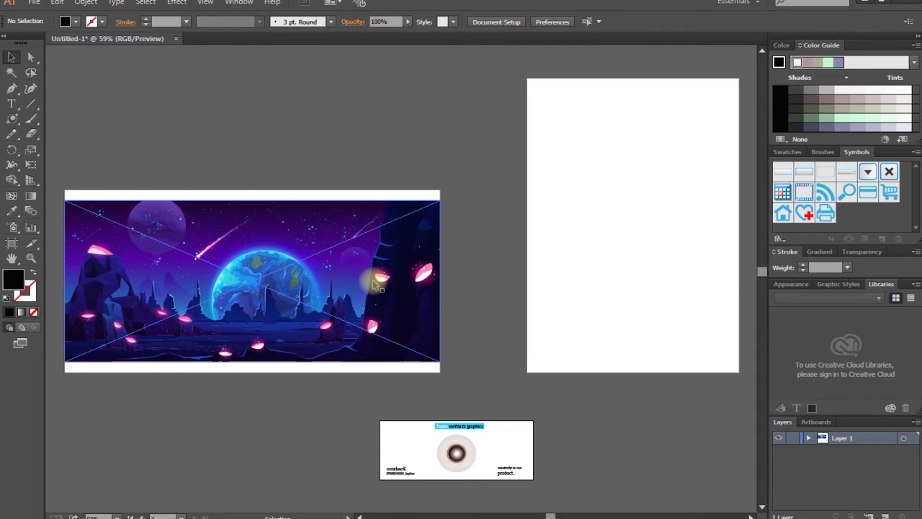
pyautogui.click(687, 249)
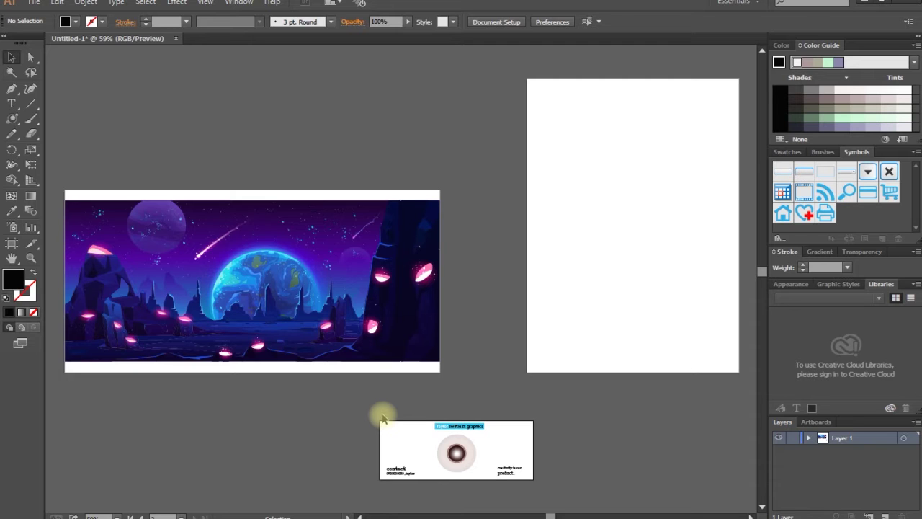
pyautogui.click(34, 3)
pyautogui.moveTo(57, 3)
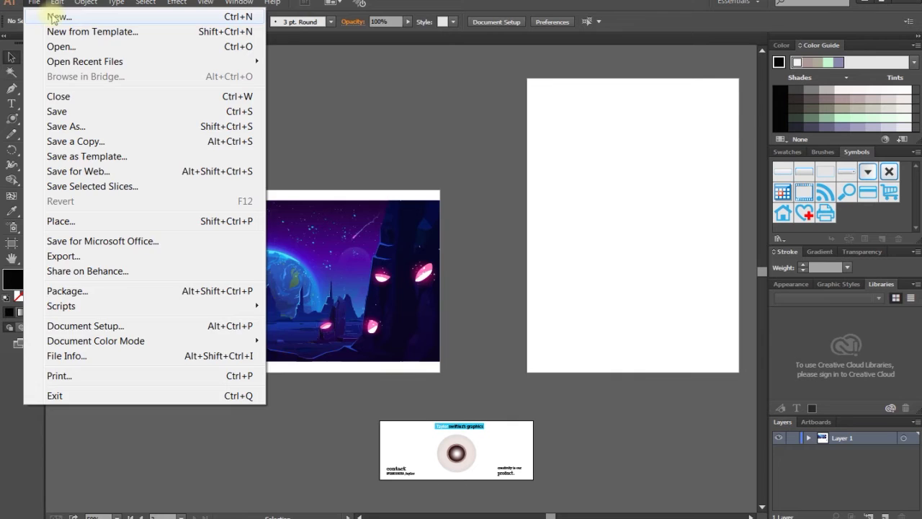
pyautogui.click(43, 15)
pyautogui.moveTo(449, 128); pyautogui.dragTo(442, 97)
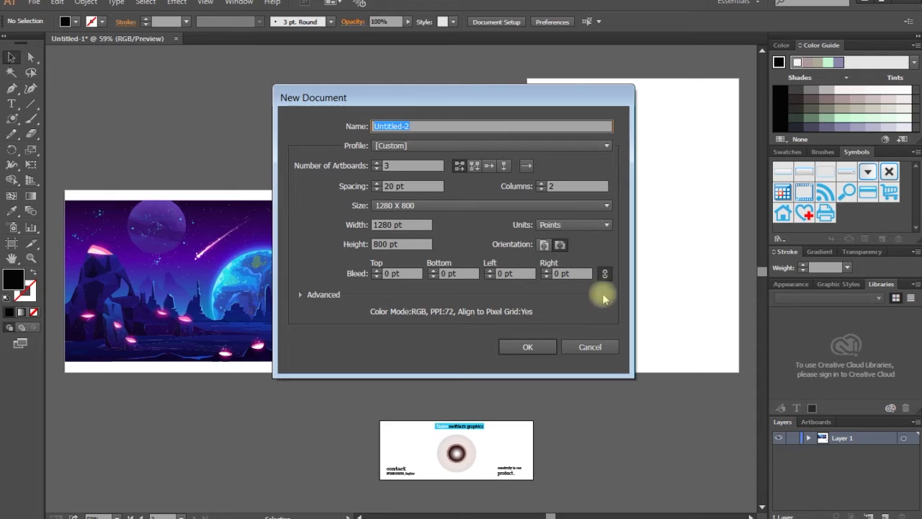
pyautogui.click(600, 347)
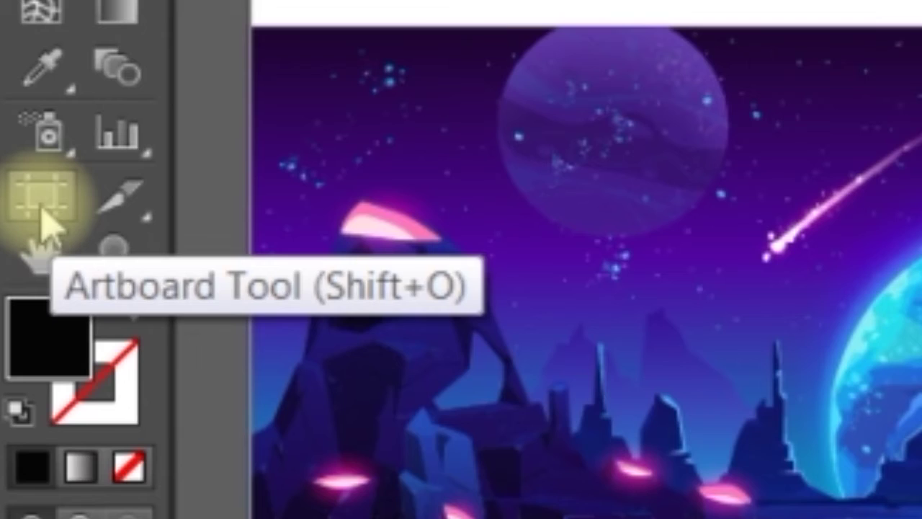
# Switch to the Artboard Tool and fit the business card artboard (Artboard 3) in the window
pyautogui.click(41, 209)
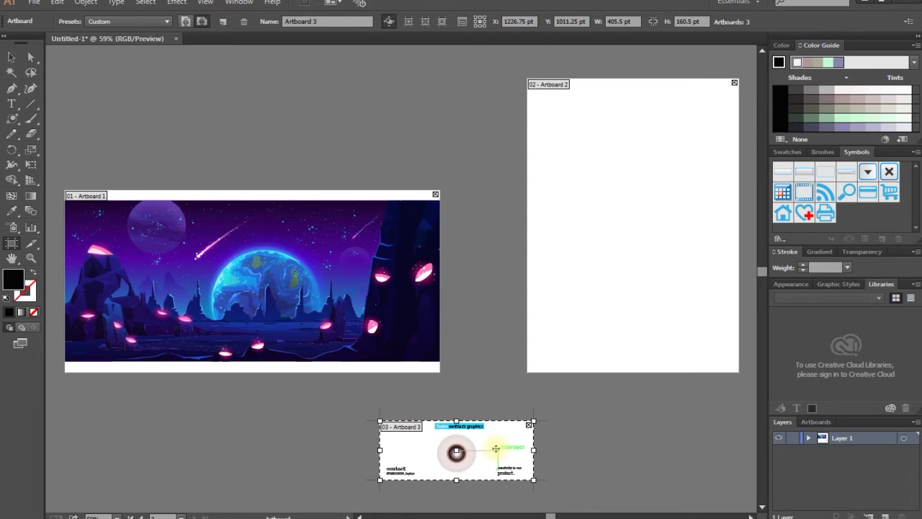
pyautogui.hotkey('ctrl', '0')
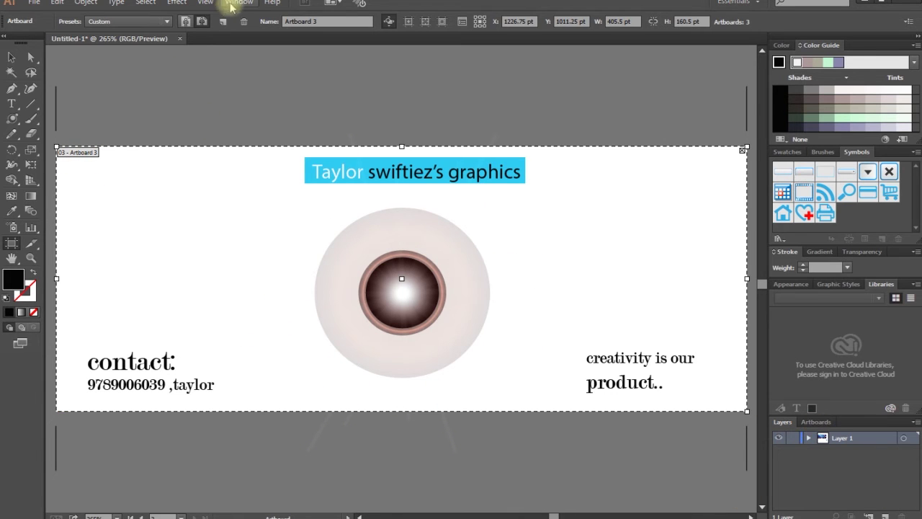
# Rename Artboard 3 to 'viostling card' in the Artboards panel
pyautogui.click(825, 423)
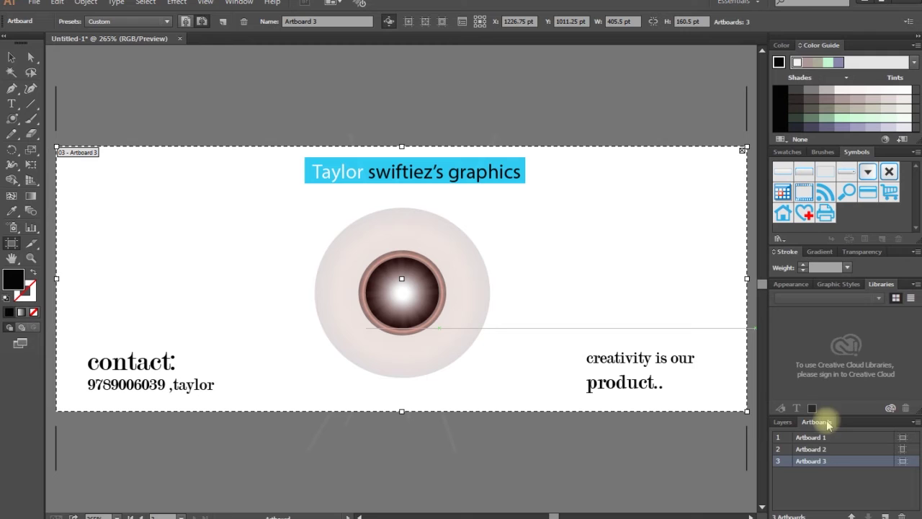
pyautogui.doubleClick(812, 461)
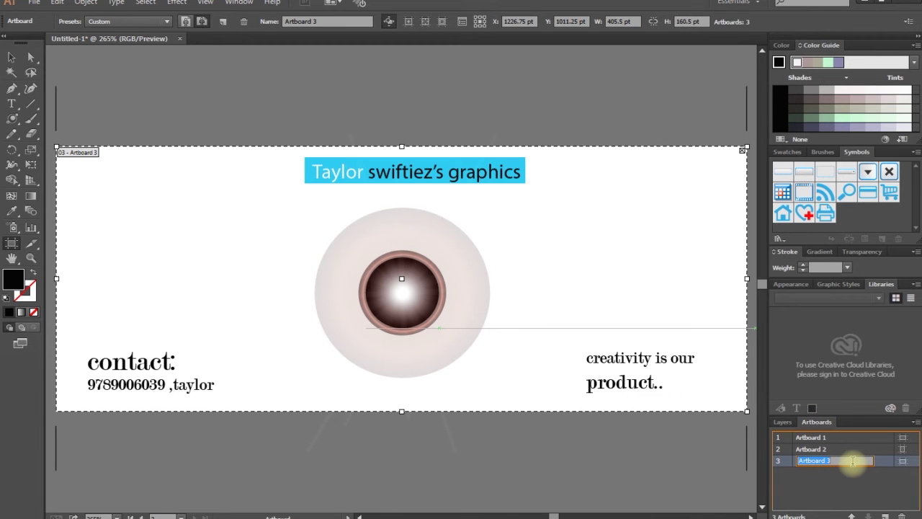
pyautogui.write('v')
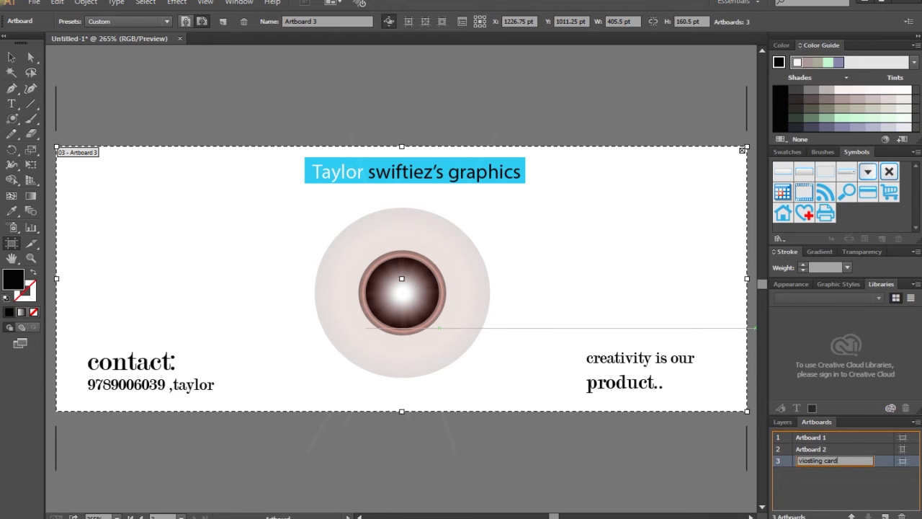
pyautogui.write('iostiing card')
pyautogui.click(853, 467)
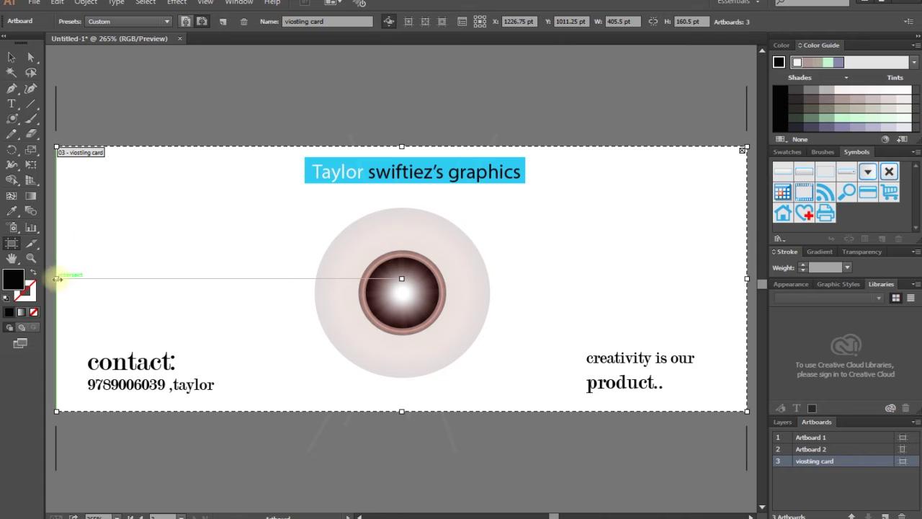
# Pull the card artboard's side edges in to 369.06 pt wide, then zoom out to all artboards
pyautogui.moveTo(57, 278); pyautogui.dragTo(82, 278)
pyautogui.moveTo(747, 279); pyautogui.dragTo(710, 282)
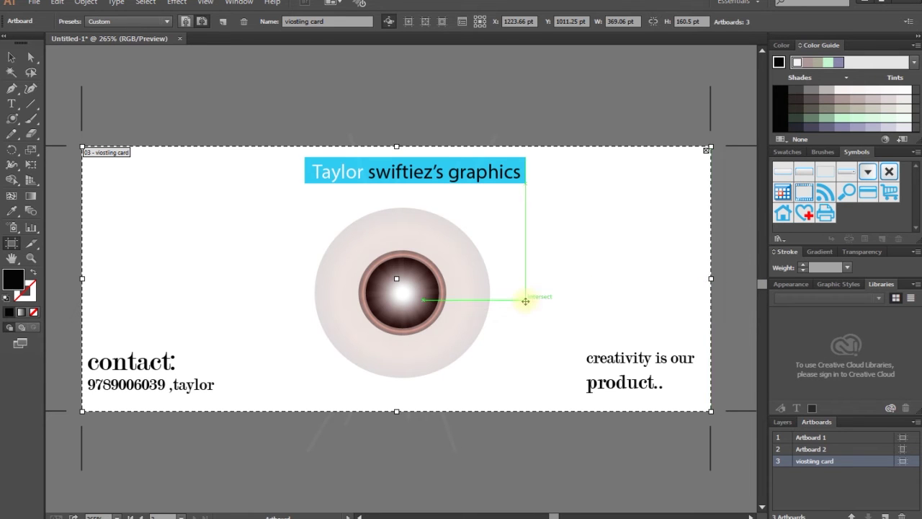
pyautogui.scroll(-4, 619, 329)
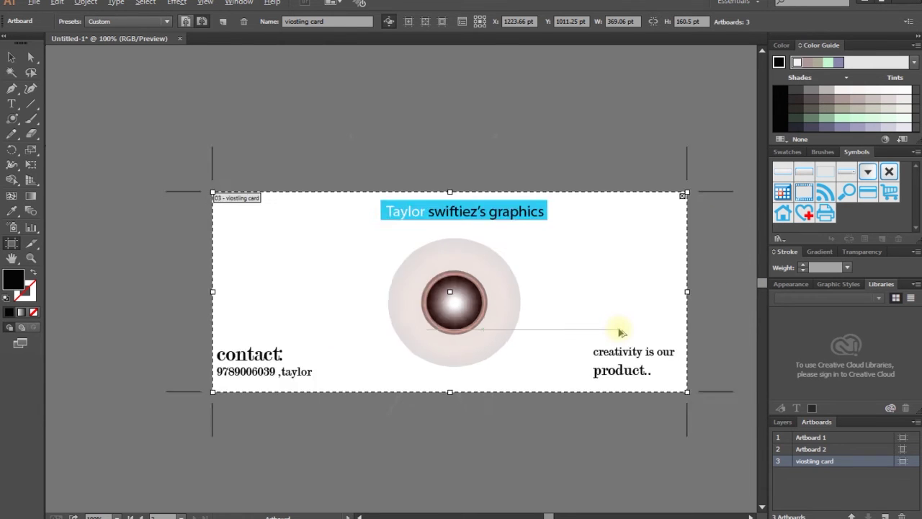
pyautogui.scroll(-2, 618, 329)
pyautogui.moveTo(603, 282); pyautogui.dragTo(418, 348)
# Zoom in to 50% and select the blank 559.5 × 800 pt Artboard 2
pyautogui.scroll(1, 418, 348)
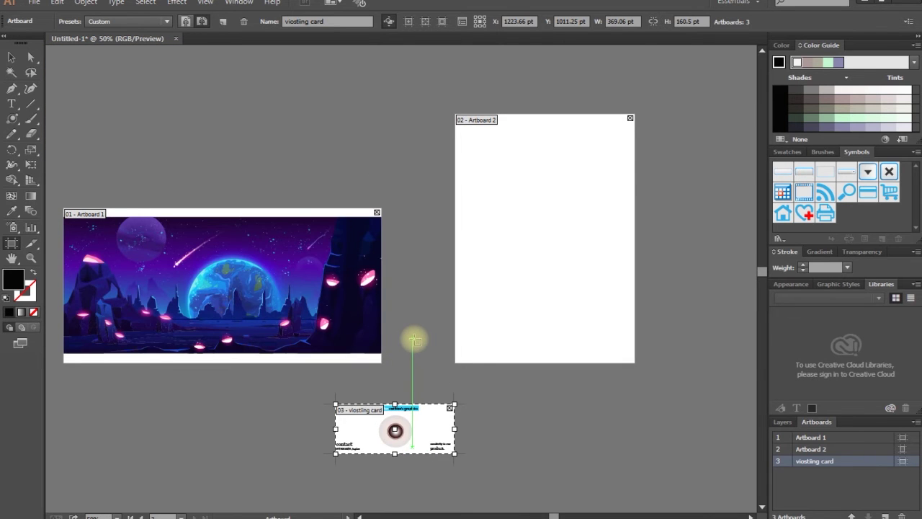
pyautogui.hscroll(-2, 425, 333)
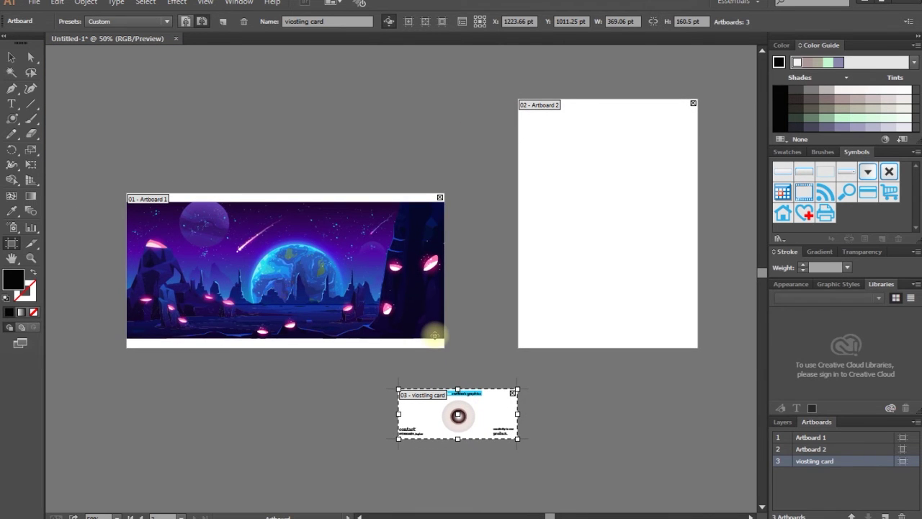
pyautogui.click(596, 223)
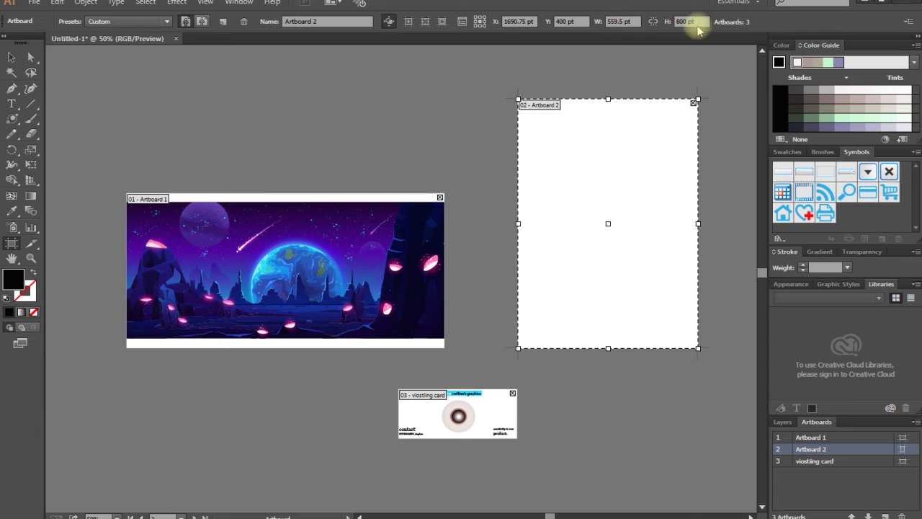
# Set Artboard 2 to W 1280 pt and H 720 pt in the Control bar
pyautogui.click(623, 20)
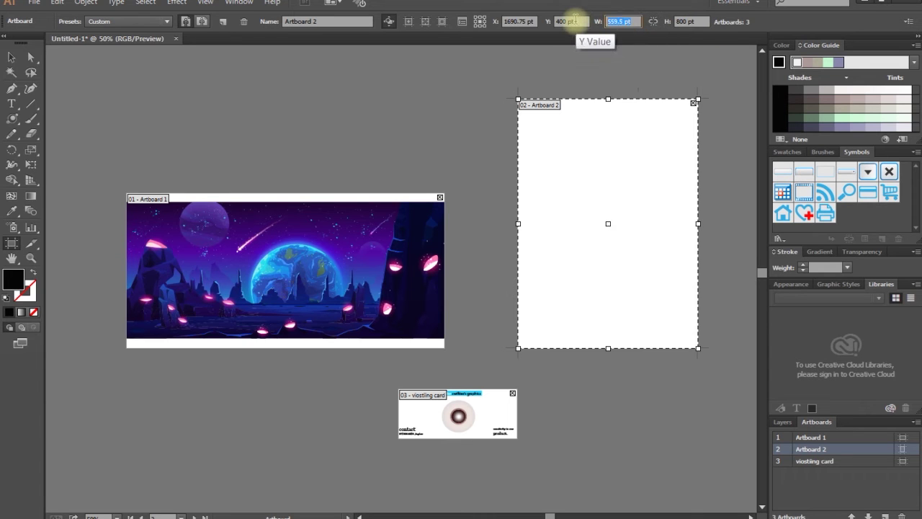
pyautogui.write('12')
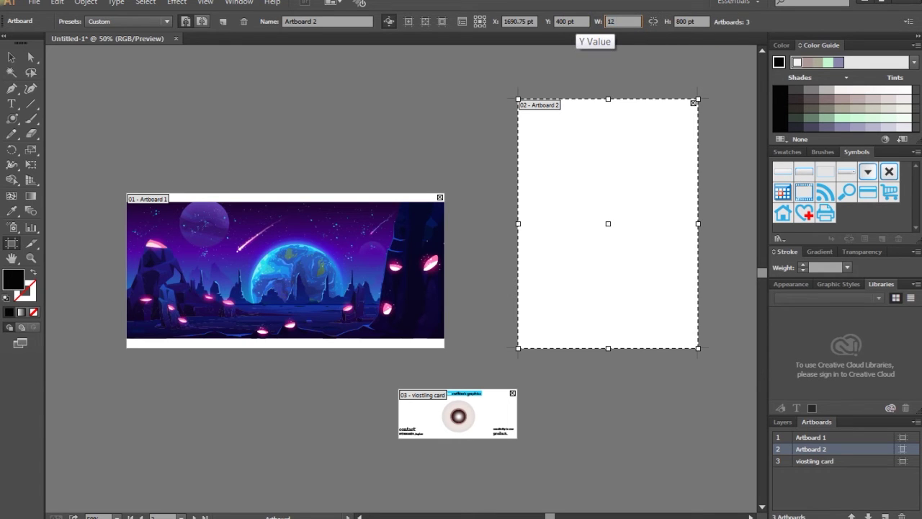
pyautogui.write('80')
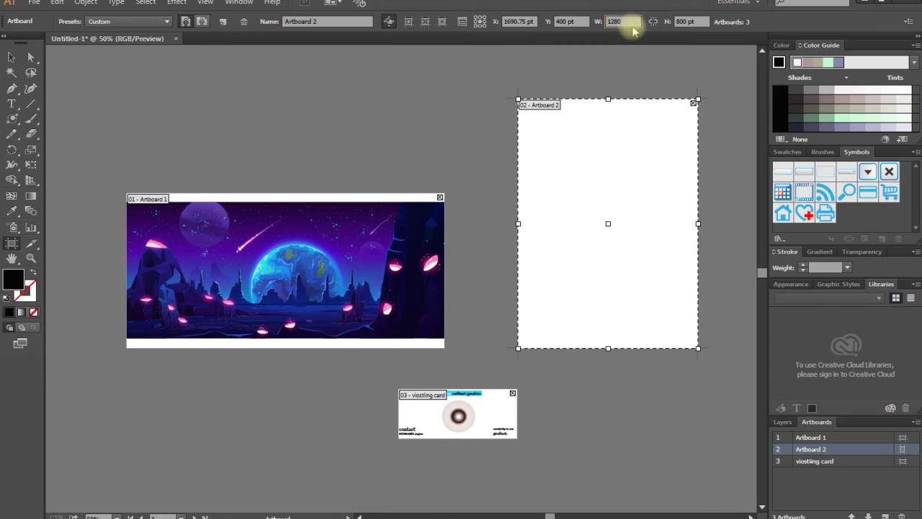
pyautogui.click(683, 22)
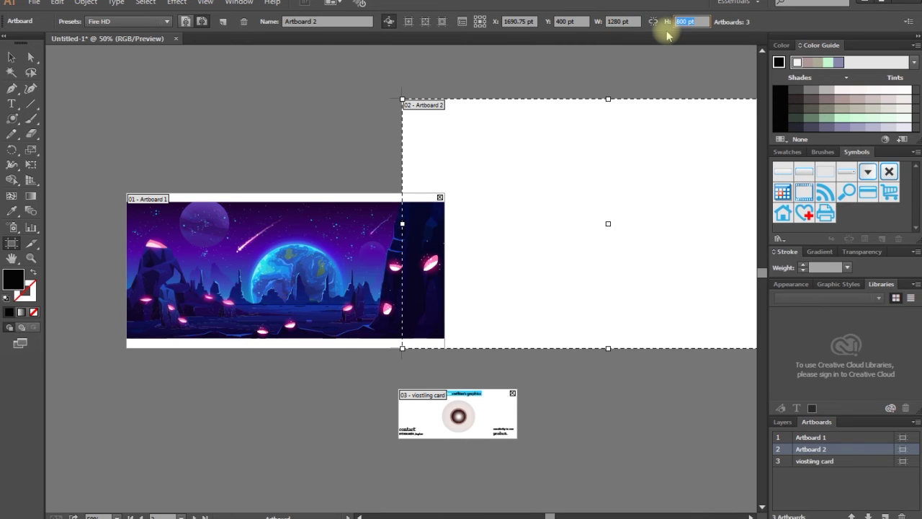
pyautogui.write('720')
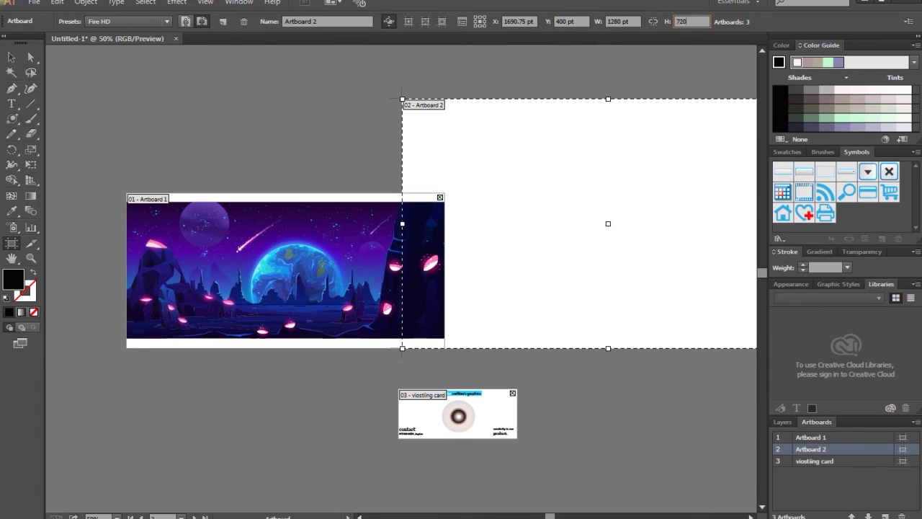
pyautogui.press('Return')
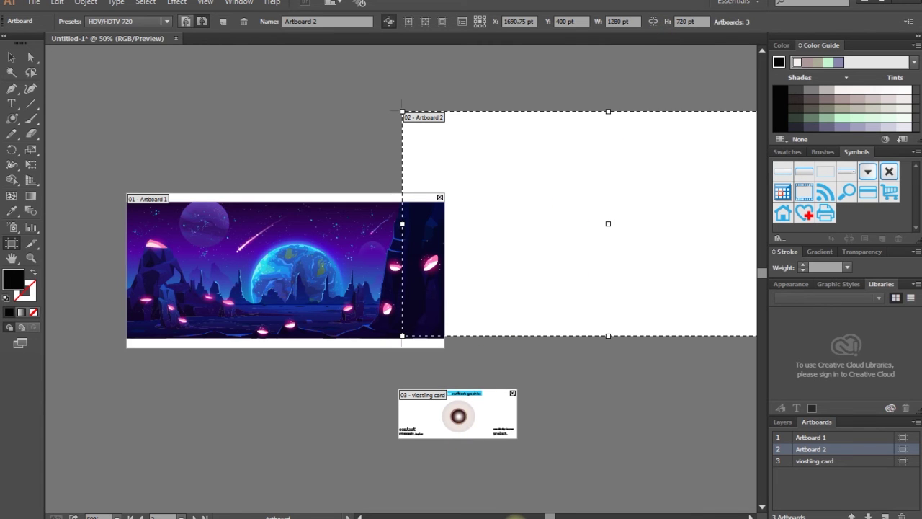
pyautogui.moveTo(549, 515); pyautogui.dragTo(563, 515)
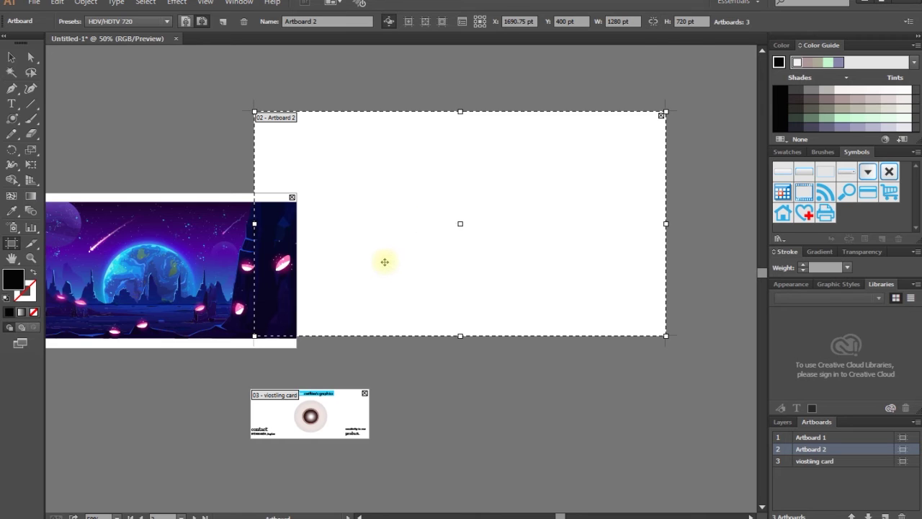
# Move Artboard 2 right, clear of the space banner, narrowing its left edge
pyautogui.moveTo(376, 231); pyautogui.dragTo(472, 227)
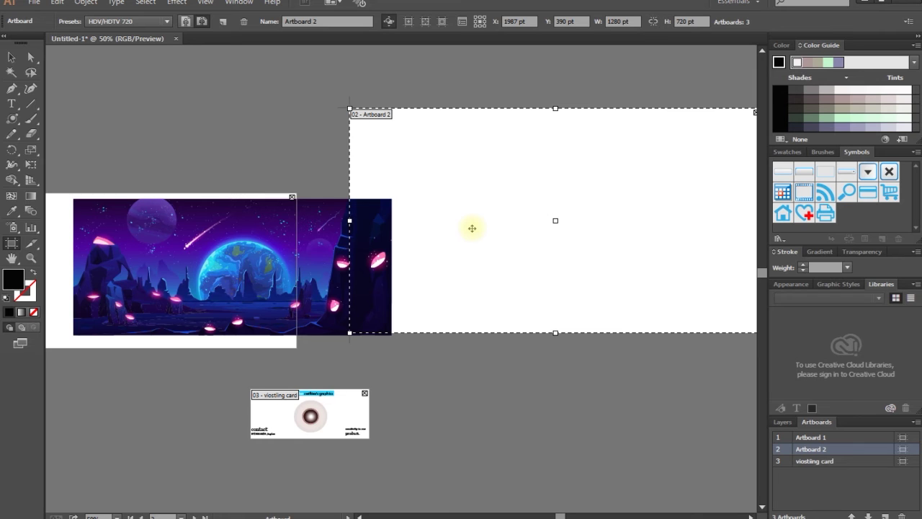
pyautogui.click(218, 198)
pyautogui.click(440, 227)
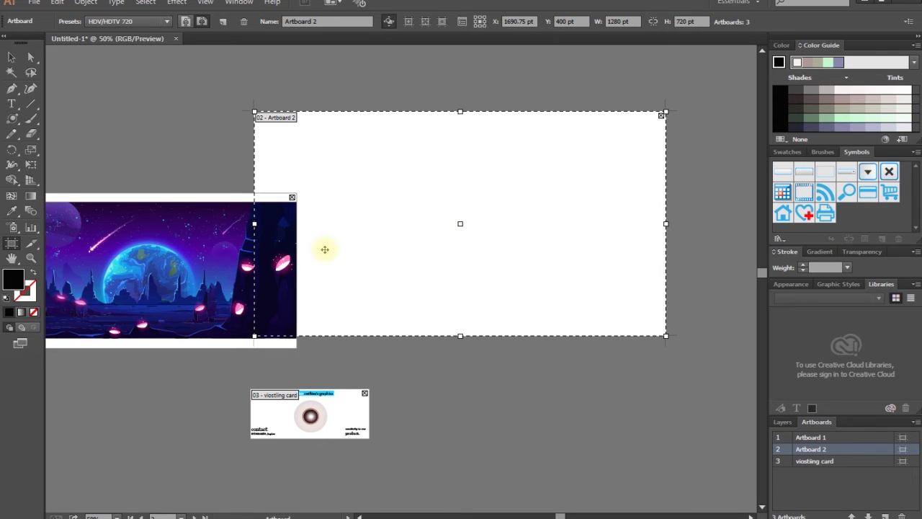
pyautogui.moveTo(254, 222); pyautogui.dragTo(334, 225)
pyautogui.moveTo(452, 219); pyautogui.dragTo(538, 220)
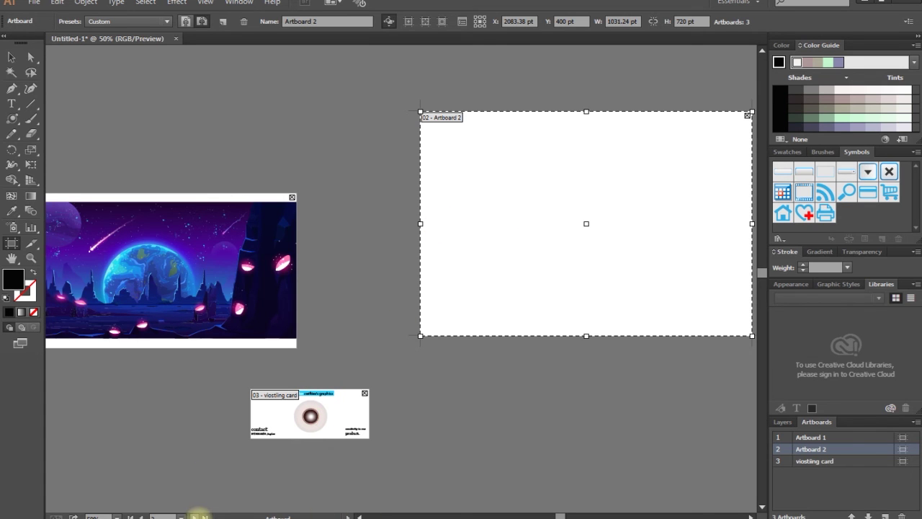
pyautogui.moveTo(563, 227); pyautogui.dragTo(538, 229)
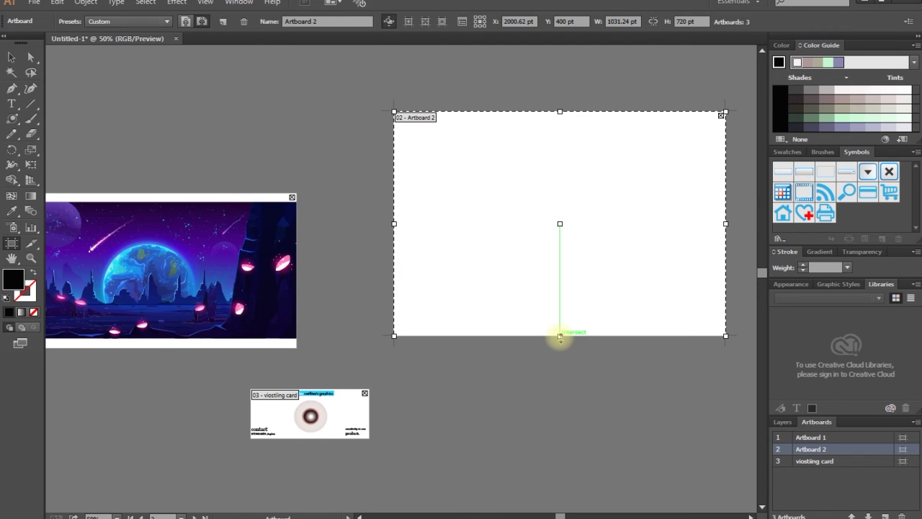
# Adjust Artboard 2's edges to 1107.24 × 720 pt, undoing trial resizes, and pan the canvas
pyautogui.moveTo(560, 335); pyautogui.dragTo(560, 413)
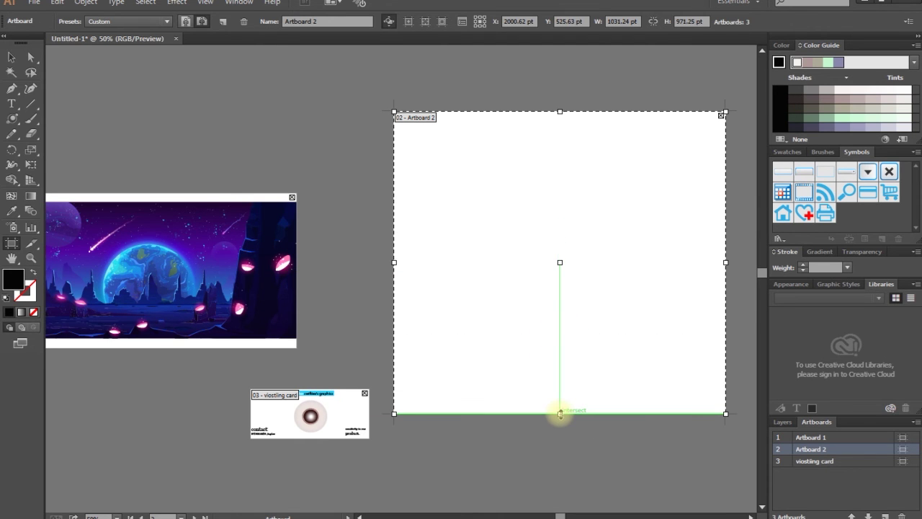
pyautogui.hotkey('ctrl', 'z')
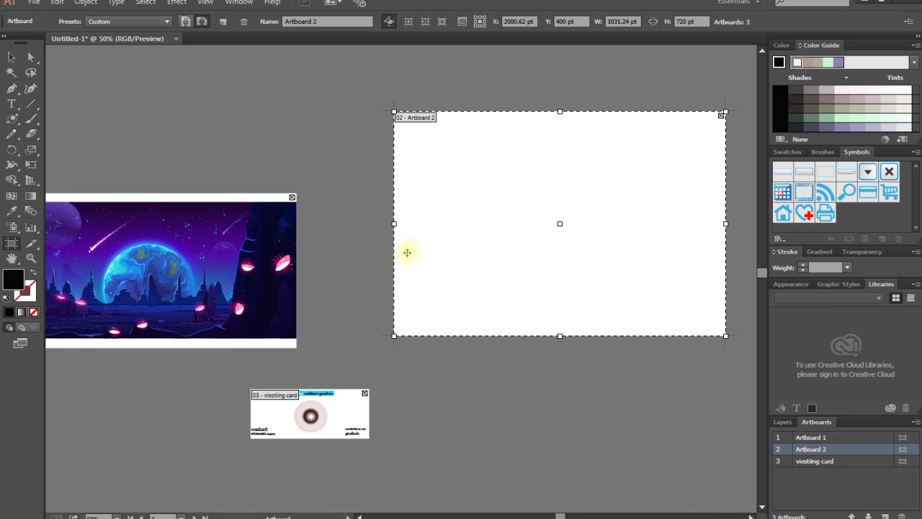
pyautogui.moveTo(394, 223); pyautogui.dragTo(359, 223)
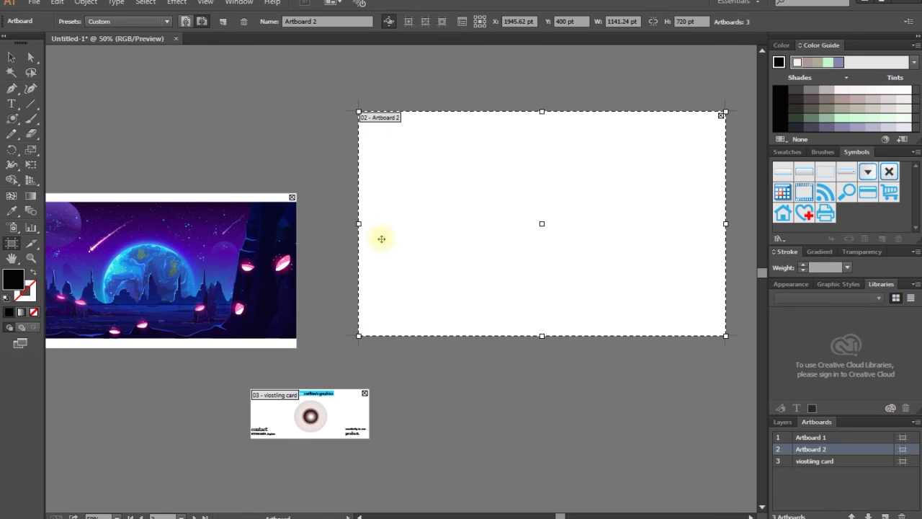
pyautogui.hotkey('ctrl', 'z')
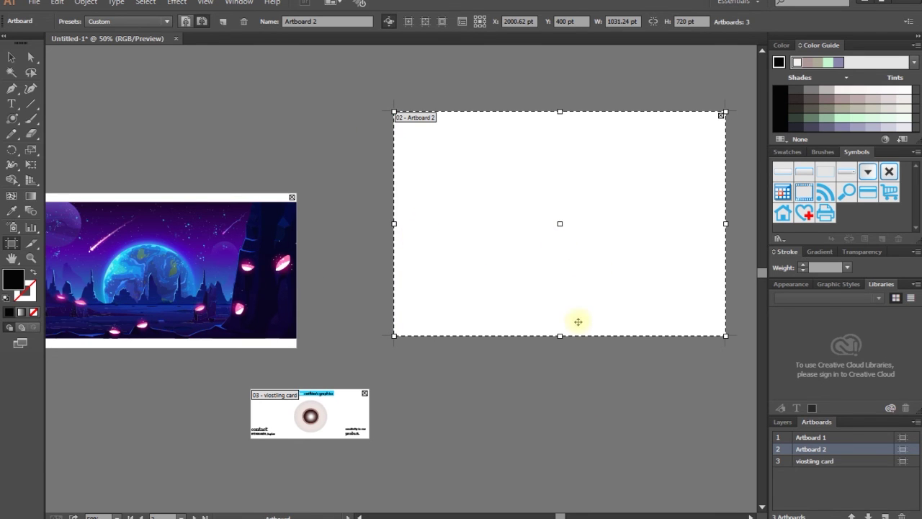
pyautogui.moveTo(559, 337); pyautogui.dragTo(559, 337)
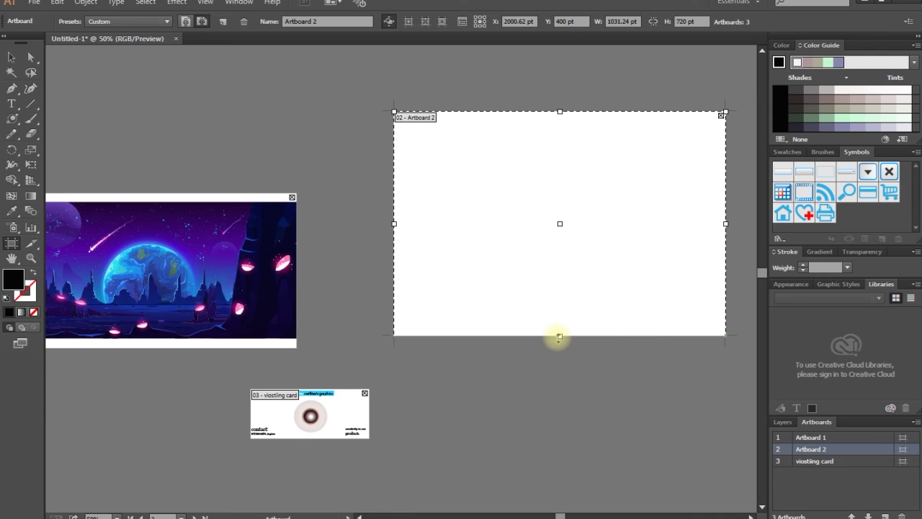
pyautogui.moveTo(559, 337)
pyautogui.mouseDown()
pyautogui.moveTo(551, 379)
pyautogui.moveTo(554, 335)
pyautogui.mouseUp()
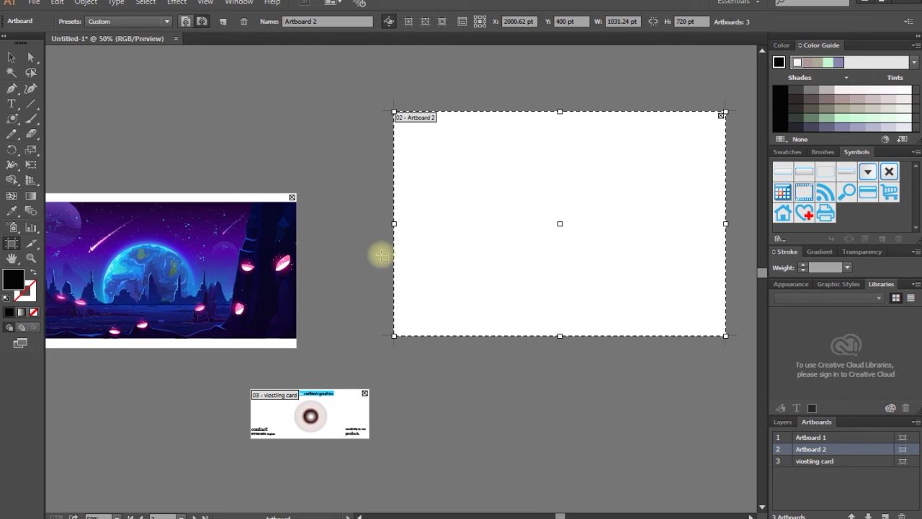
pyautogui.moveTo(394, 224)
pyautogui.mouseDown()
pyautogui.moveTo(370, 223)
pyautogui.moveTo(381, 222)
pyautogui.mouseUp()
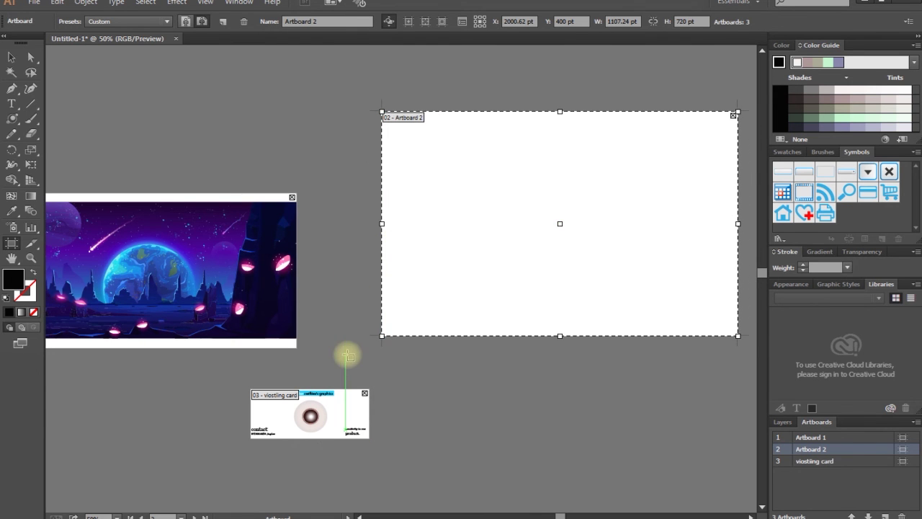
pyautogui.moveTo(220, 309); pyautogui.dragTo(378, 295)
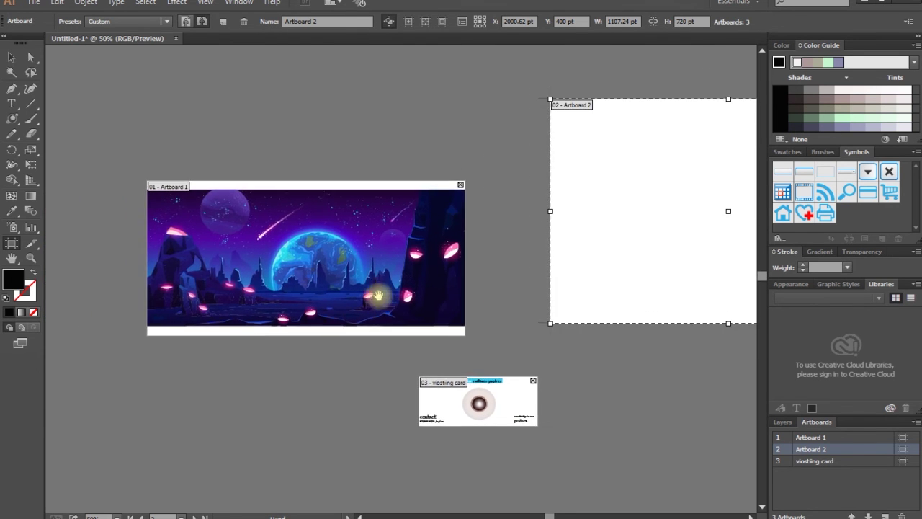
pyautogui.click(378, 295)
# Move the space banner artboard upward and Alt-drag a duplicate, 'Artboard 1 copy', below it
pyautogui.moveTo(284, 254); pyautogui.dragTo(269, 156)
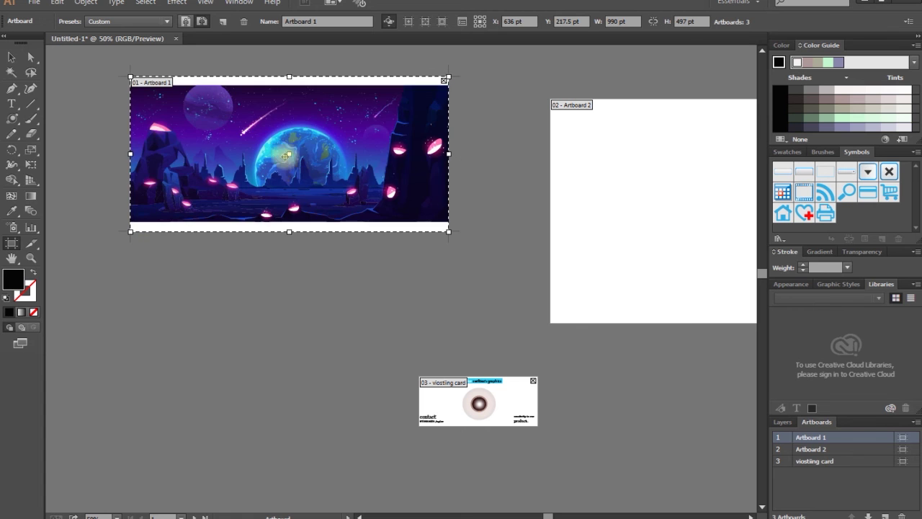
pyautogui.moveTo(382, 189); pyautogui.dragTo(338, 166)
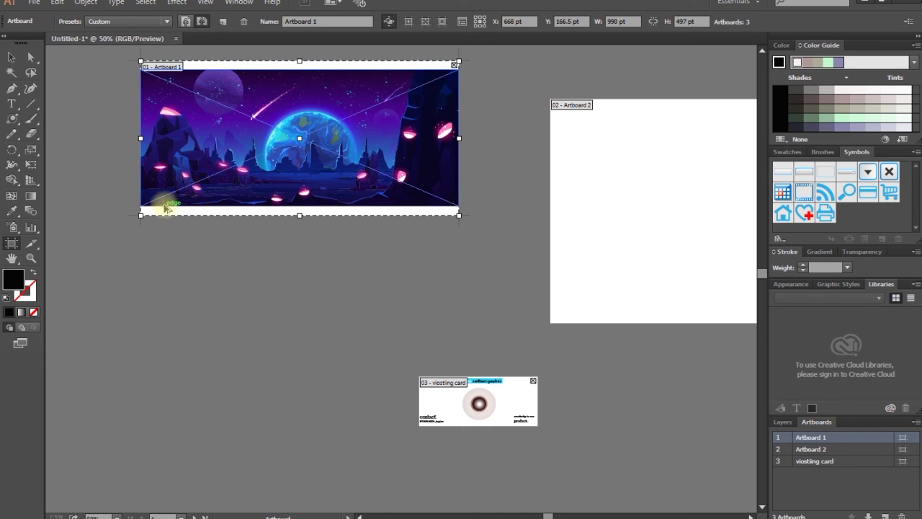
pyautogui.moveTo(214, 159); pyautogui.dragTo(157, 384)
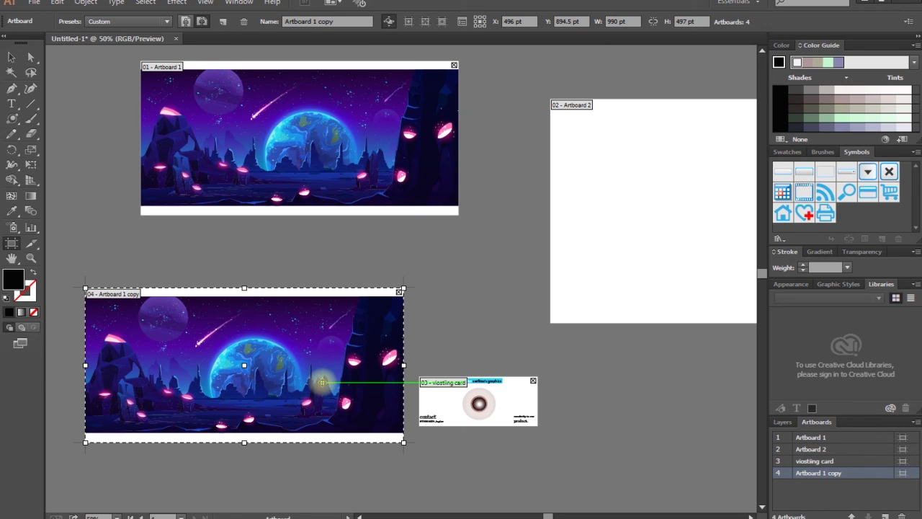
# Undo the banner duplicate, lower the space banner to Y 461.5 pt, and switch to the Selection tool
pyautogui.hotkey('ctrl', 'z')
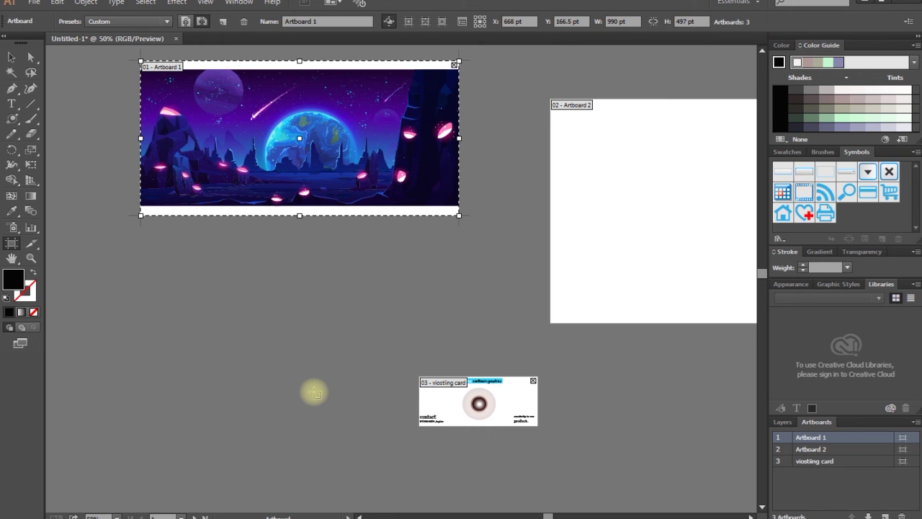
pyautogui.moveTo(313, 138); pyautogui.dragTo(312, 230)
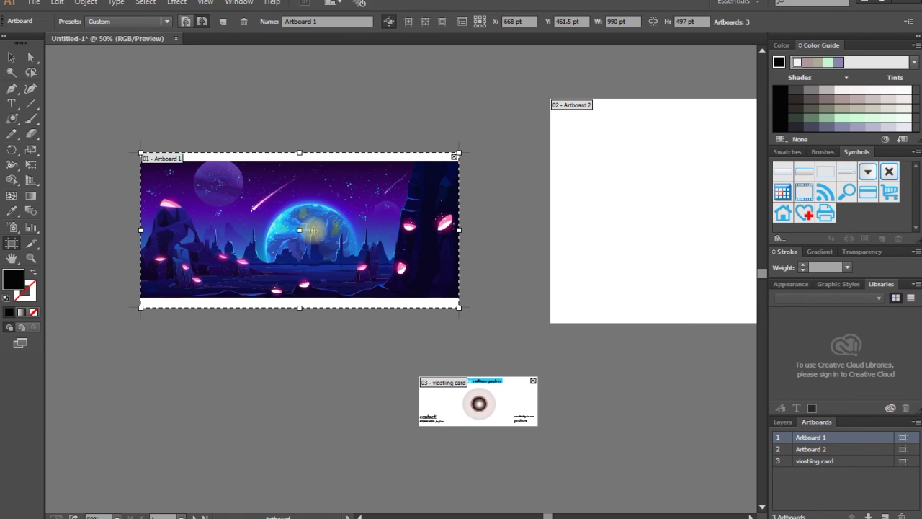
pyautogui.click(13, 58)
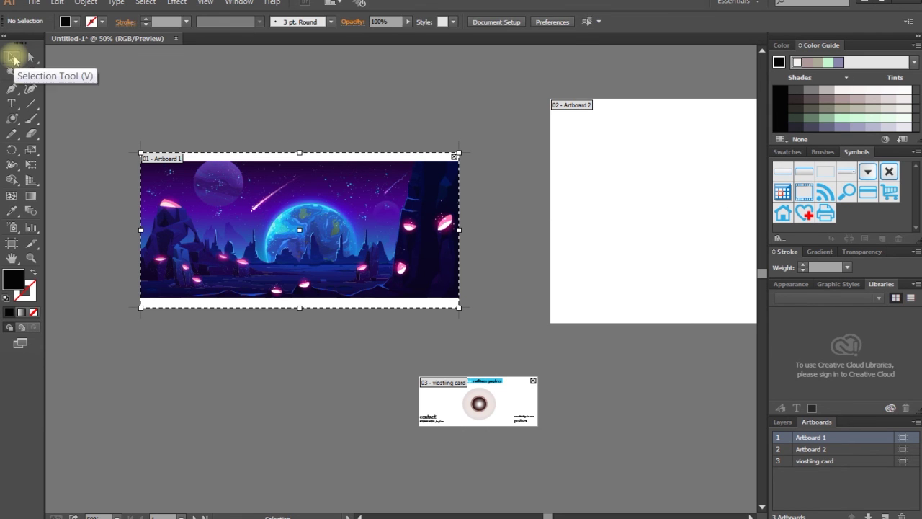